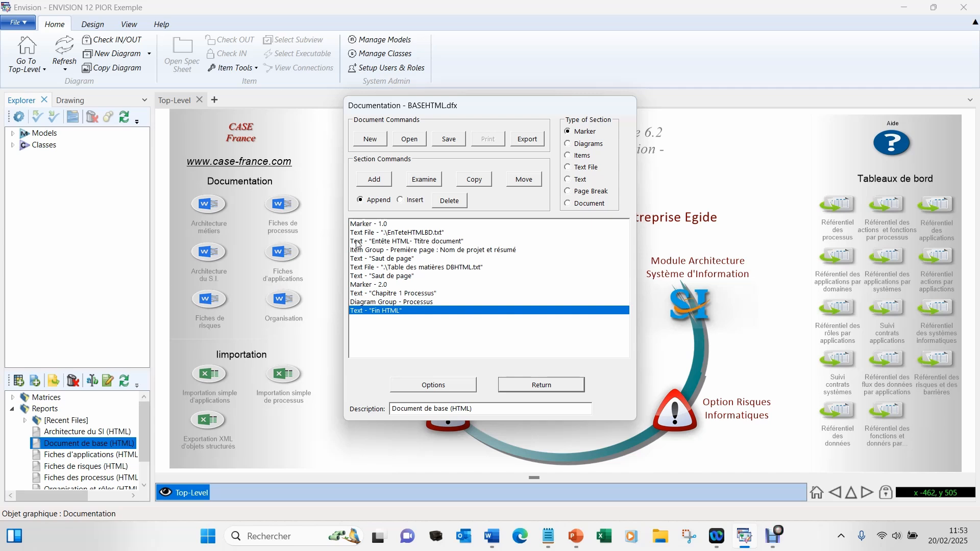
# Examine the document title text section and the sections that follow it, through the "Chapitre 1 Processus" text.
pyautogui.doubleClick(358, 242)
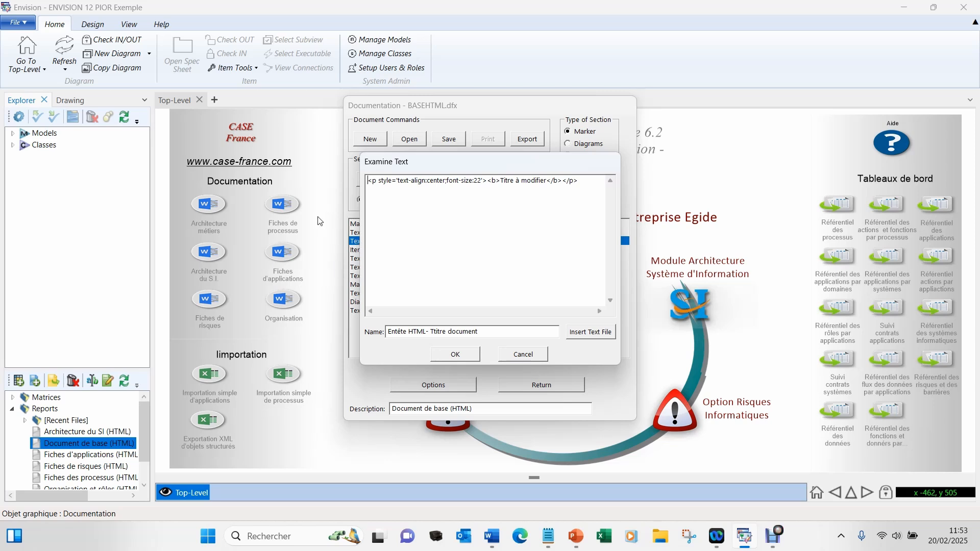
pyautogui.click(524, 355)
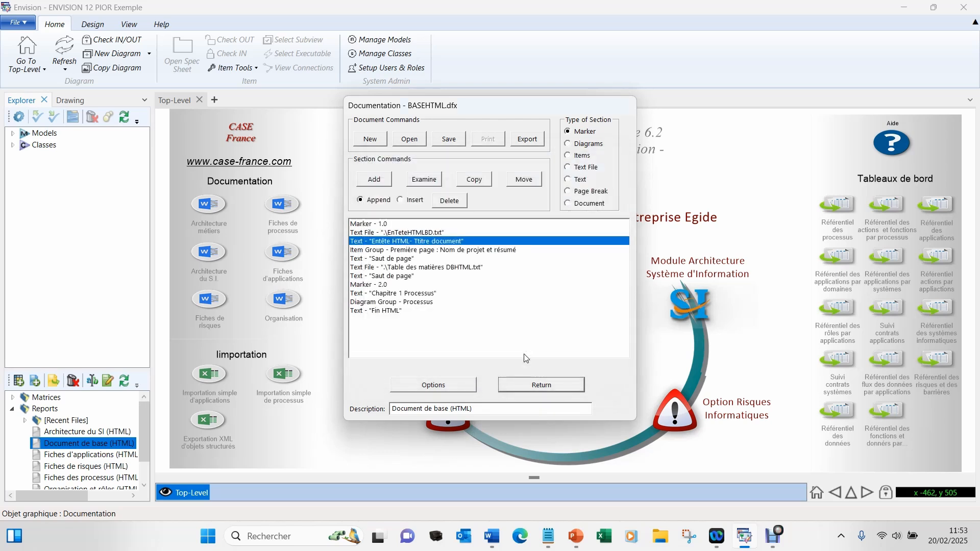
pyautogui.click(396, 250)
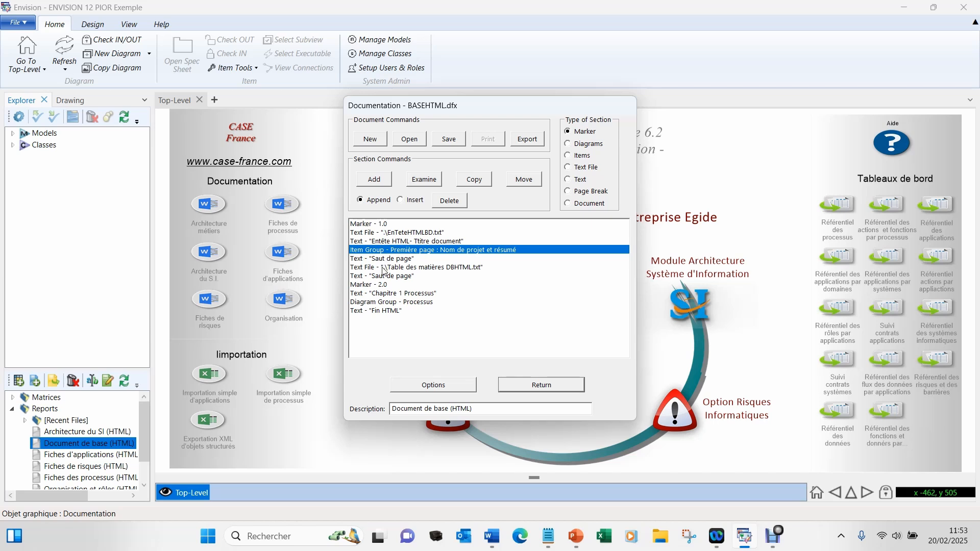
pyautogui.click(383, 270)
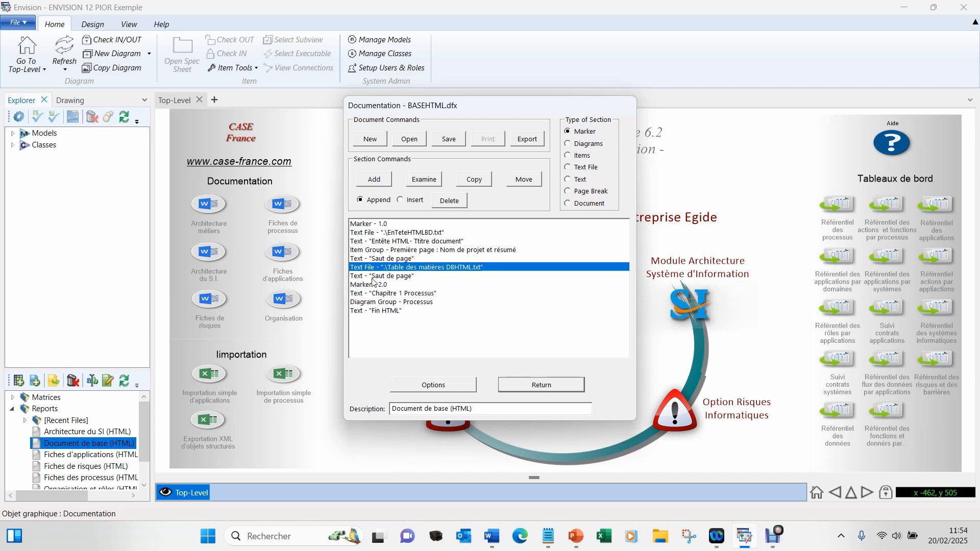
pyautogui.click(373, 284)
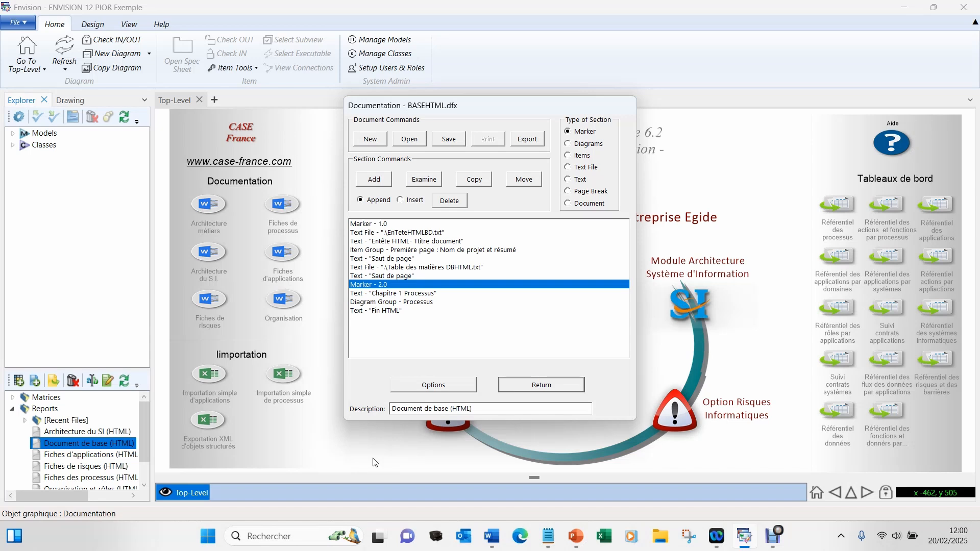
pyautogui.doubleClick(393, 294)
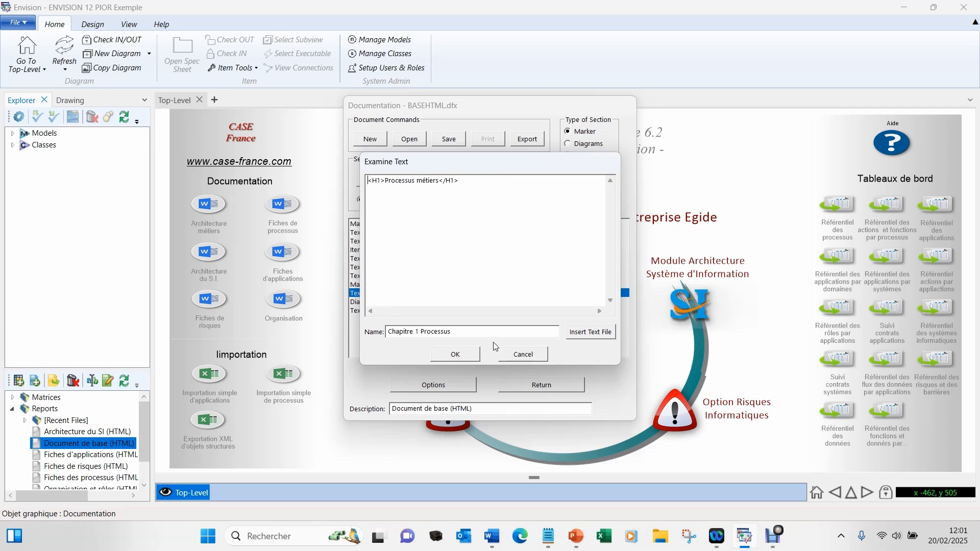
pyautogui.click(454, 355)
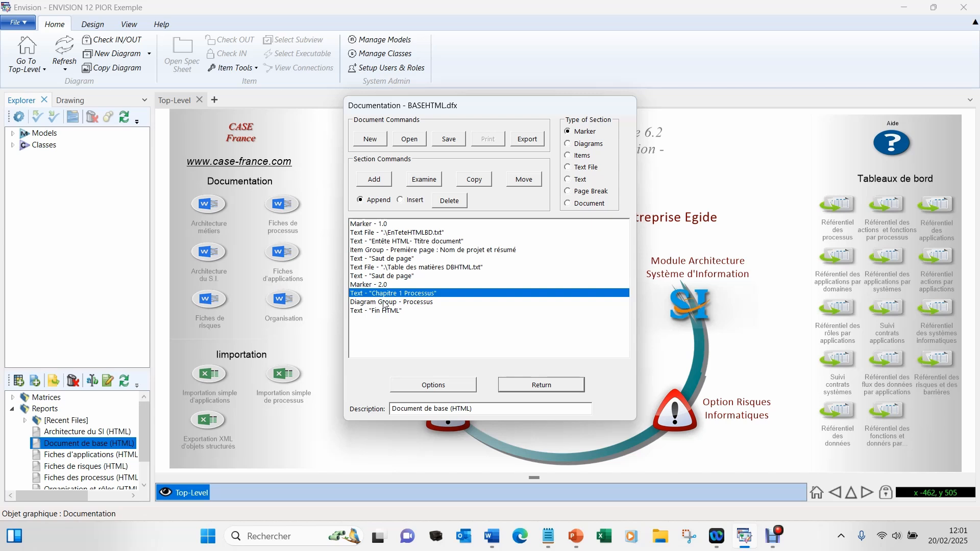
# Review the diagram criteria of the Processus diagram group by subview, down to "Processus", "Processus actuel", and accept them.
pyautogui.doubleClick(385, 302)
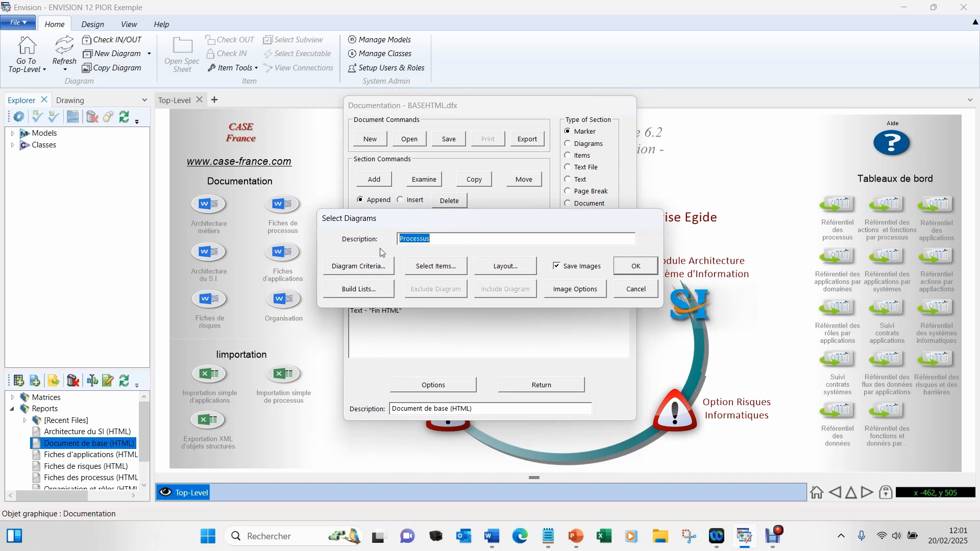
pyautogui.click(360, 269)
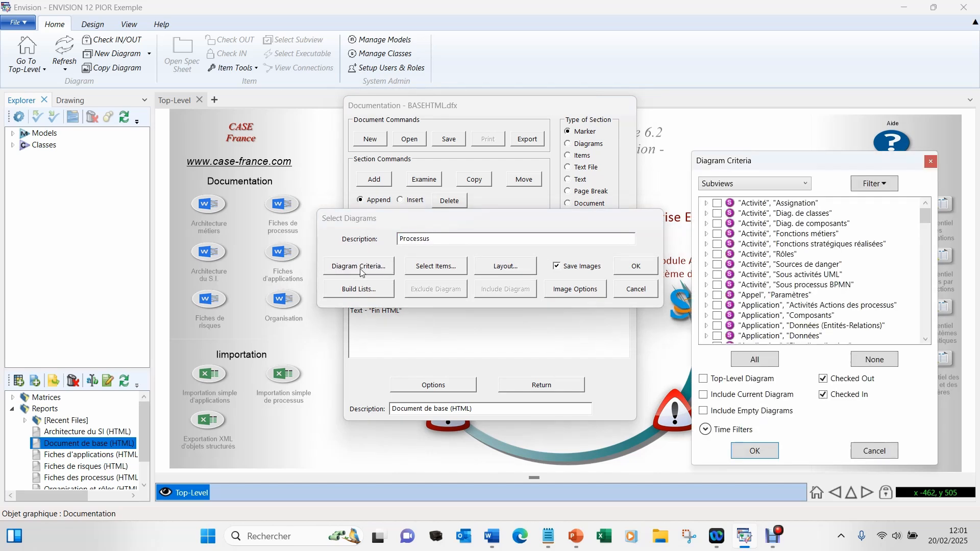
pyautogui.click(806, 184)
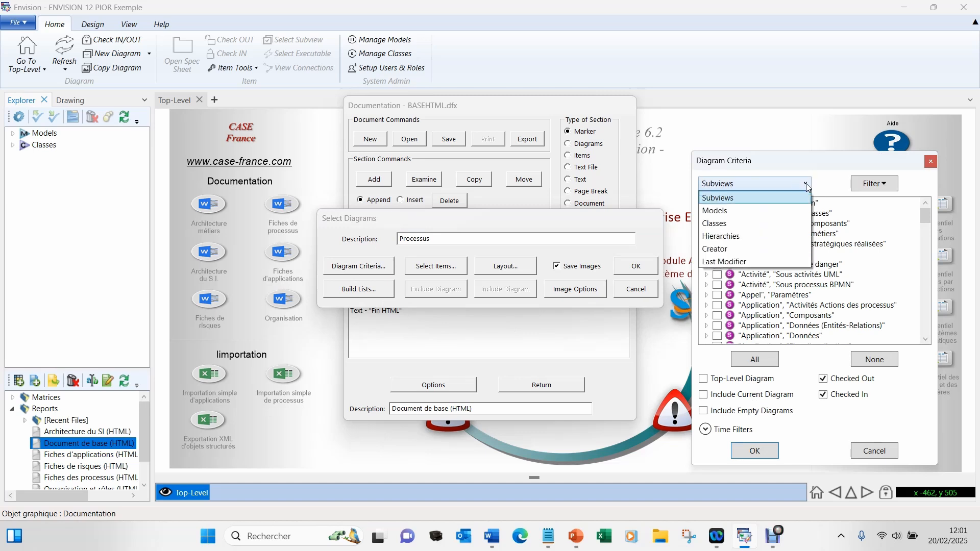
pyautogui.click(737, 183)
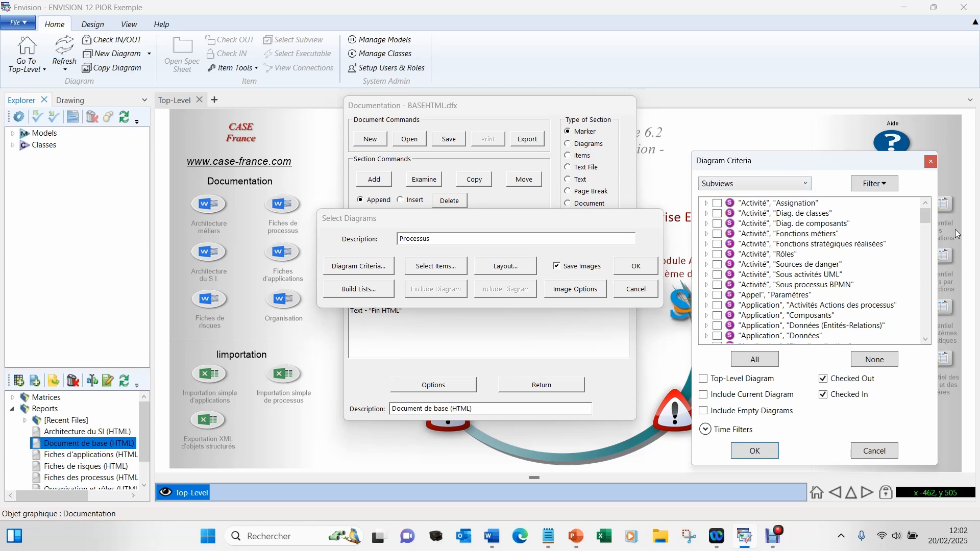
pyautogui.moveTo(925, 221); pyautogui.dragTo(932, 308)
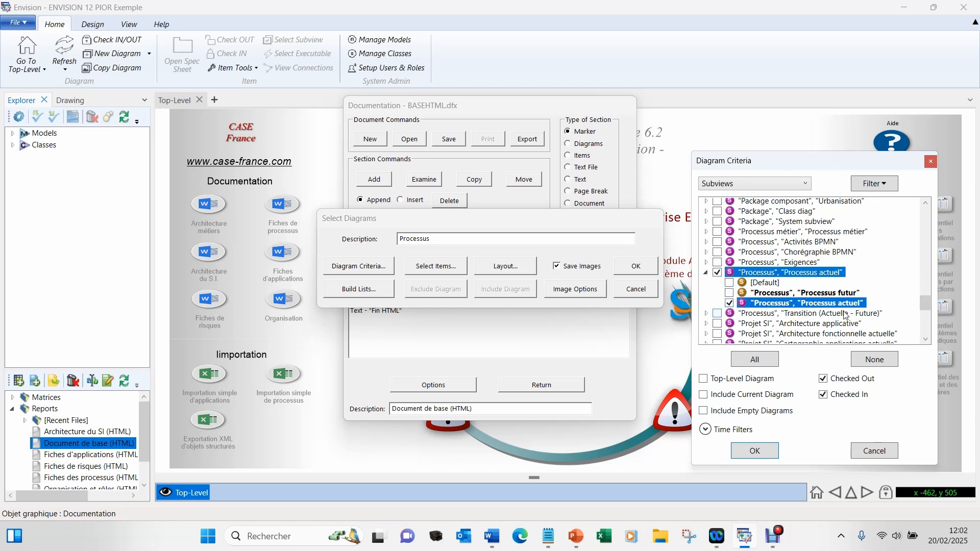
pyautogui.click(754, 451)
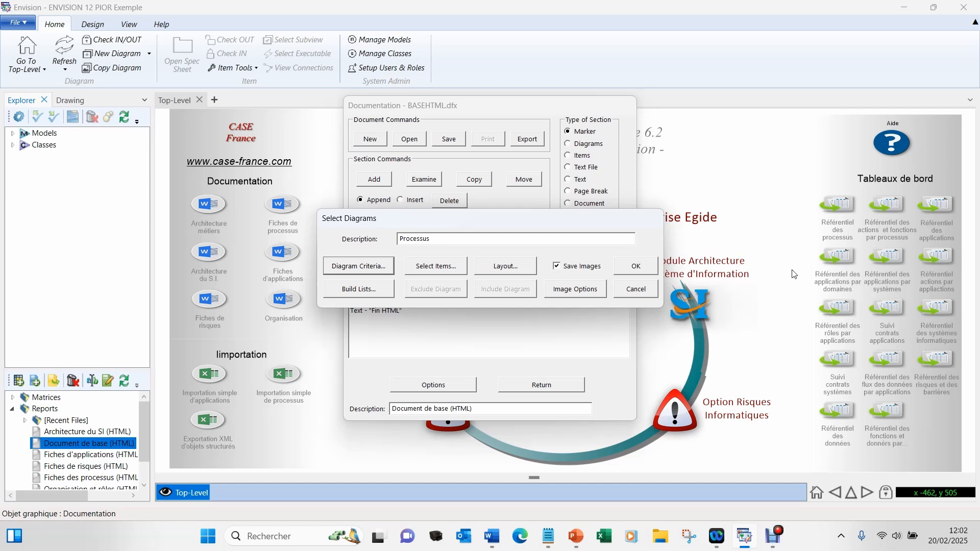
# Build the lists of included and excluded diagrams for the Processus group and review its layout settings.
pyautogui.click(356, 289)
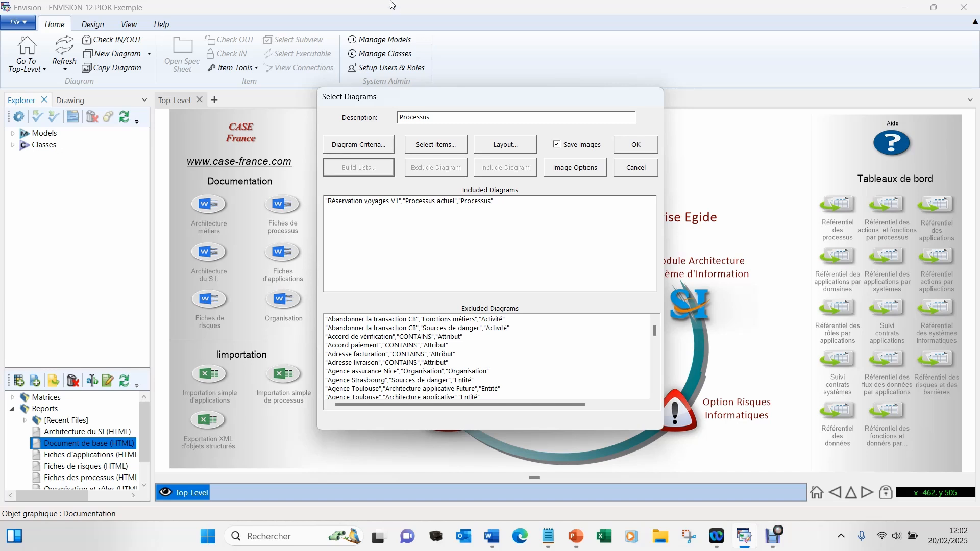
pyautogui.click(504, 146)
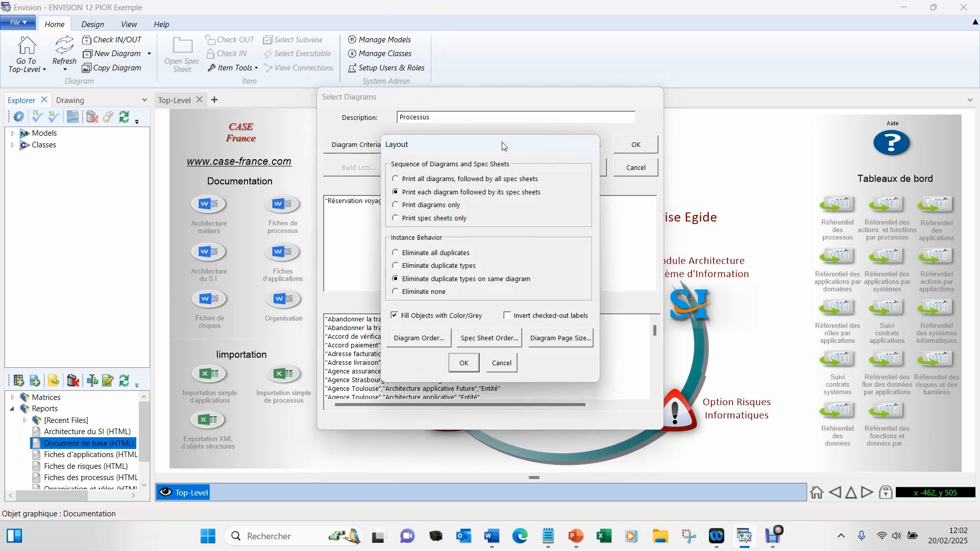
pyautogui.click(462, 364)
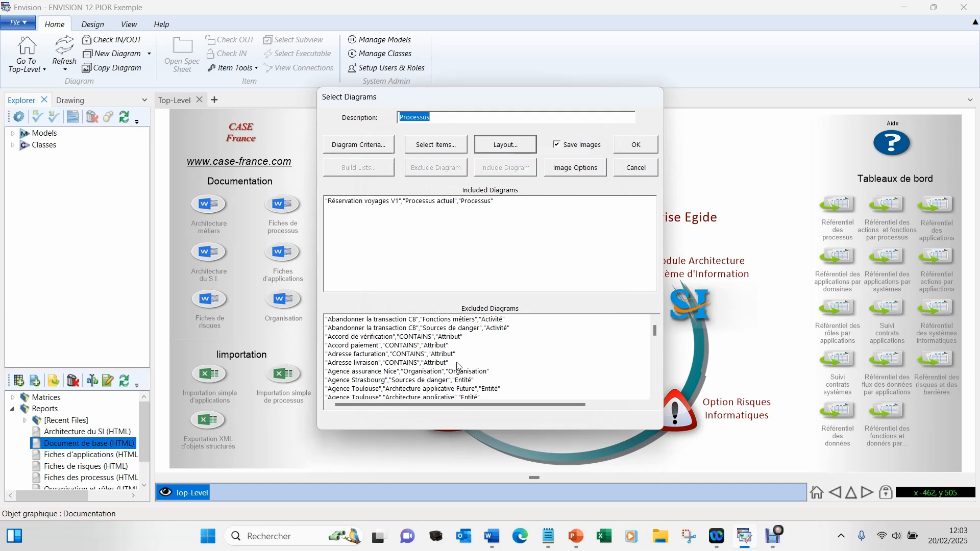
# Review the item criteria of the Processus diagram group by class, down to the Processus class, and accept them.
pyautogui.click(437, 145)
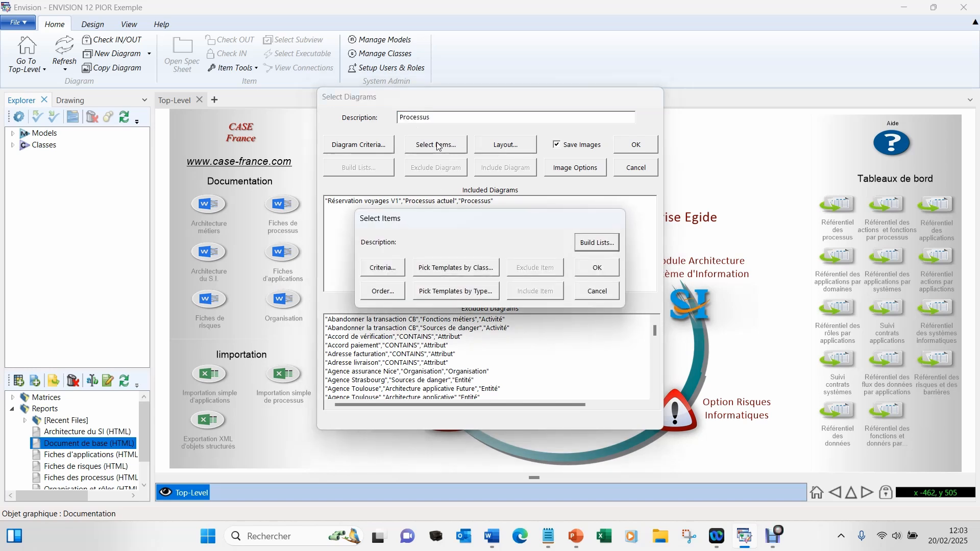
pyautogui.click(382, 269)
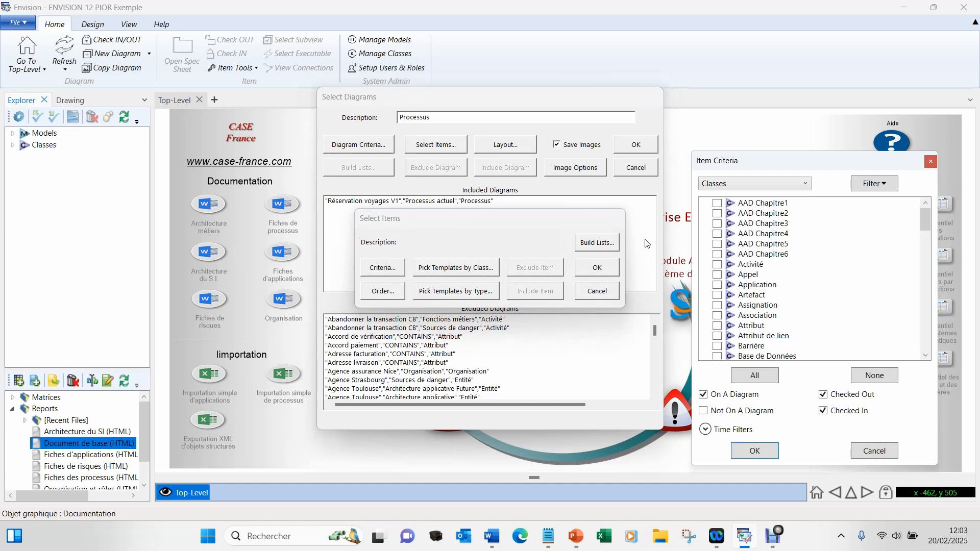
pyautogui.click(749, 187)
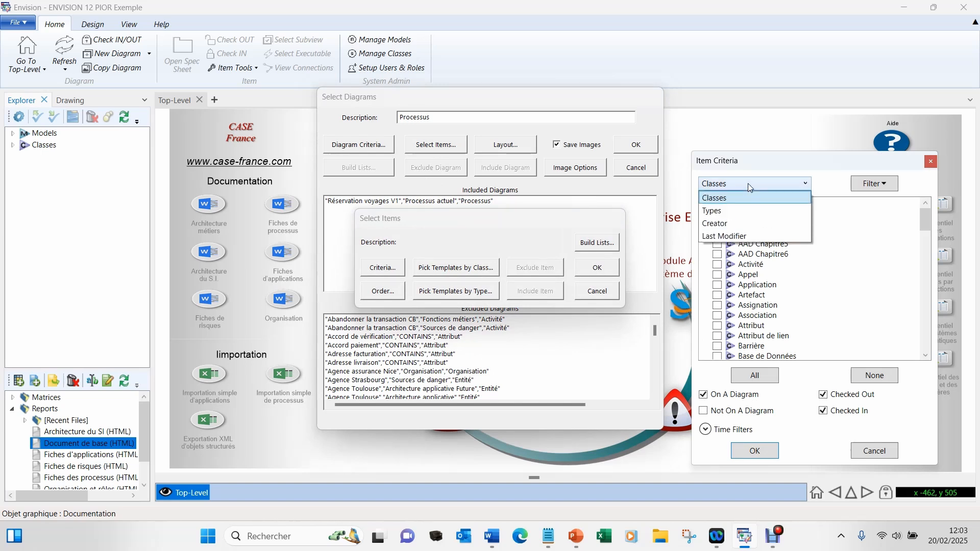
pyautogui.click(720, 187)
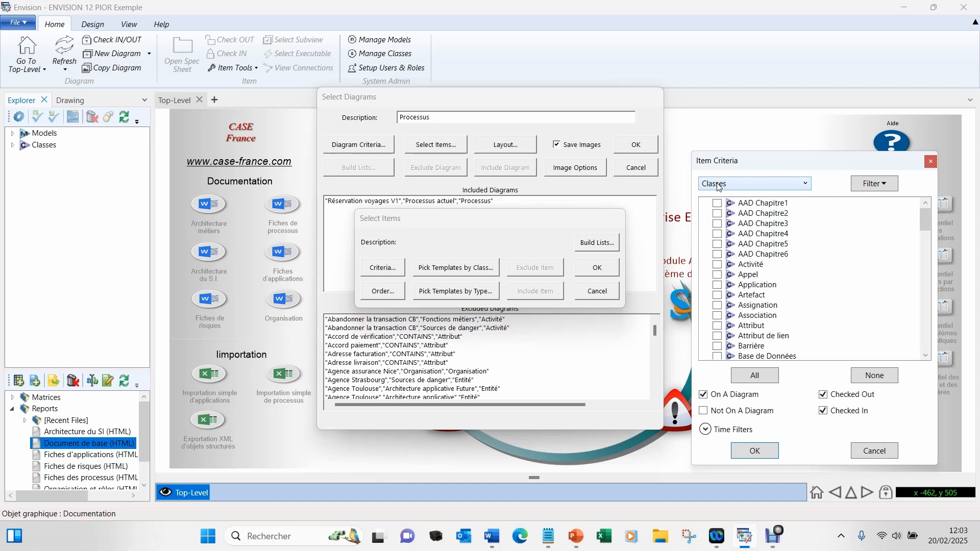
pyautogui.scroll(-10, 840, 268)
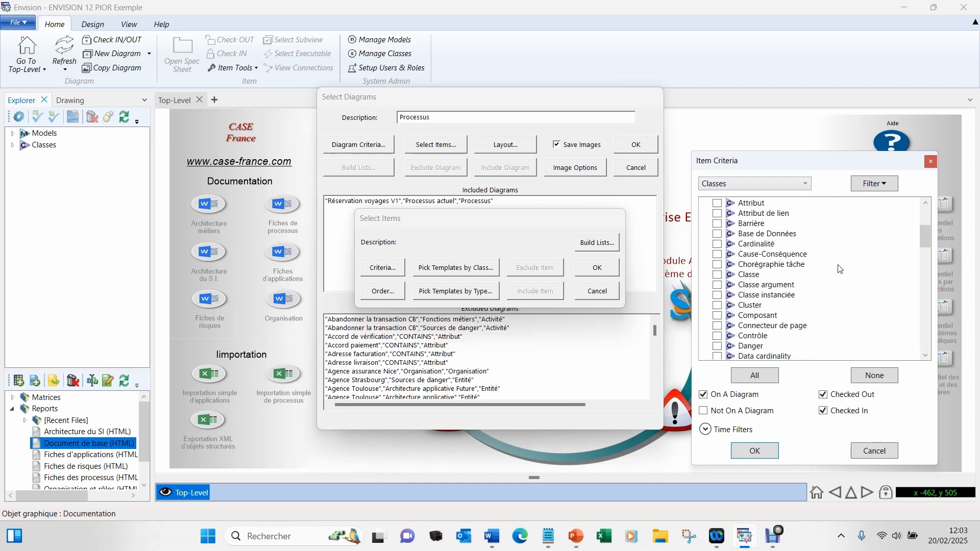
pyautogui.scroll(-10, 840, 268)
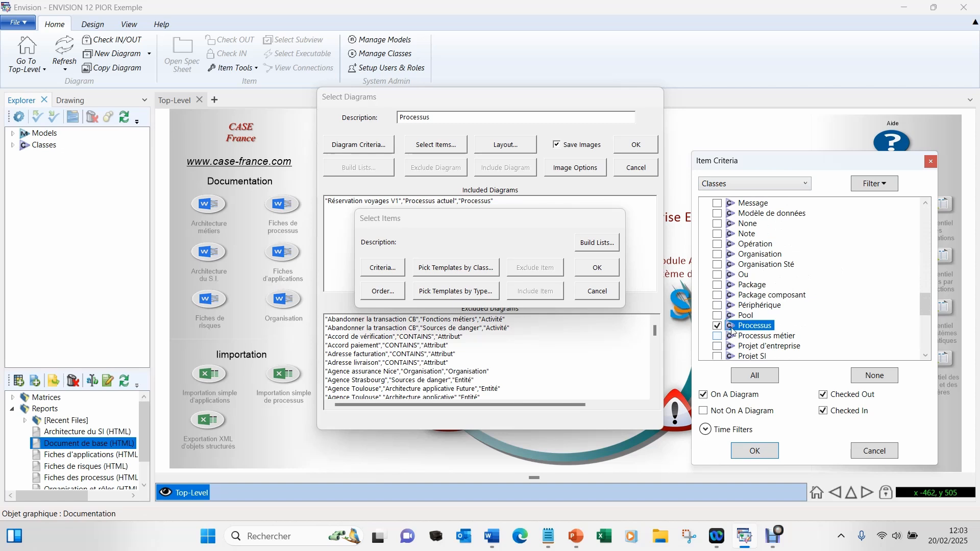
pyautogui.click(750, 451)
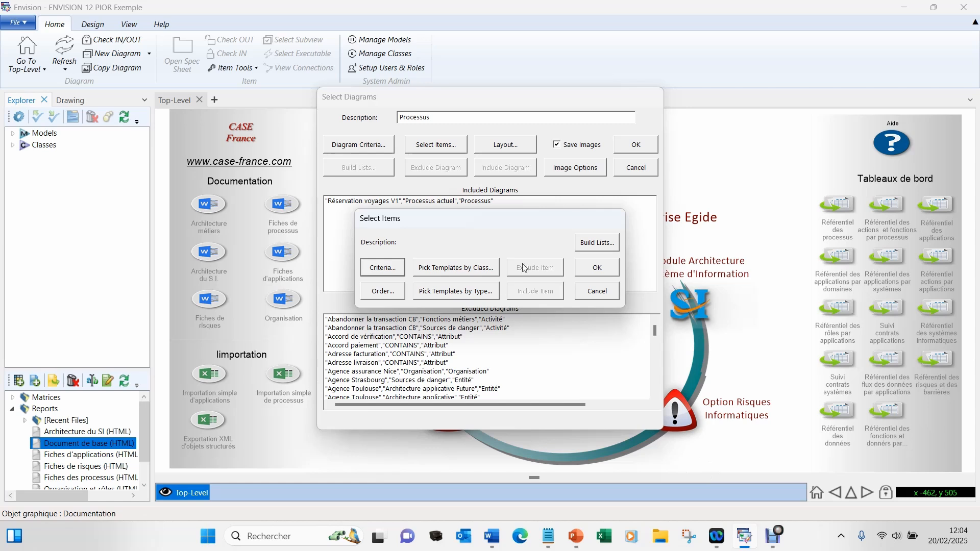
# Look up the alternate template file assigned to the Processus class in the templates by class.
pyautogui.click(472, 267)
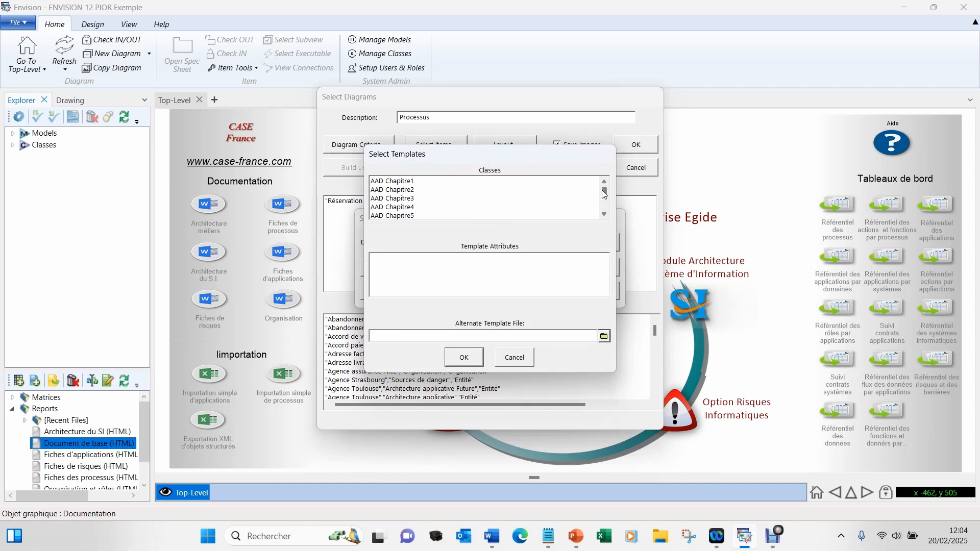
pyautogui.moveTo(604, 193); pyautogui.dragTo(604, 202)
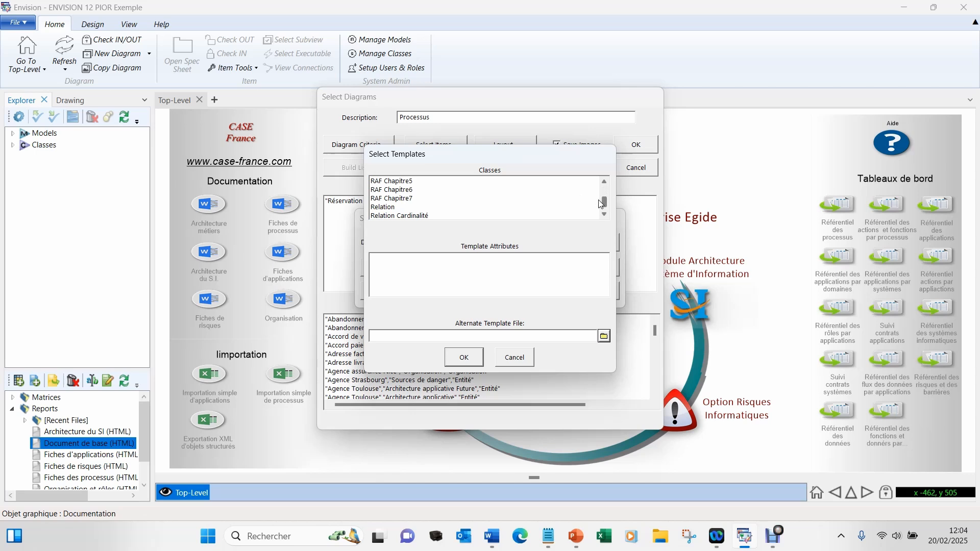
pyautogui.click(394, 202)
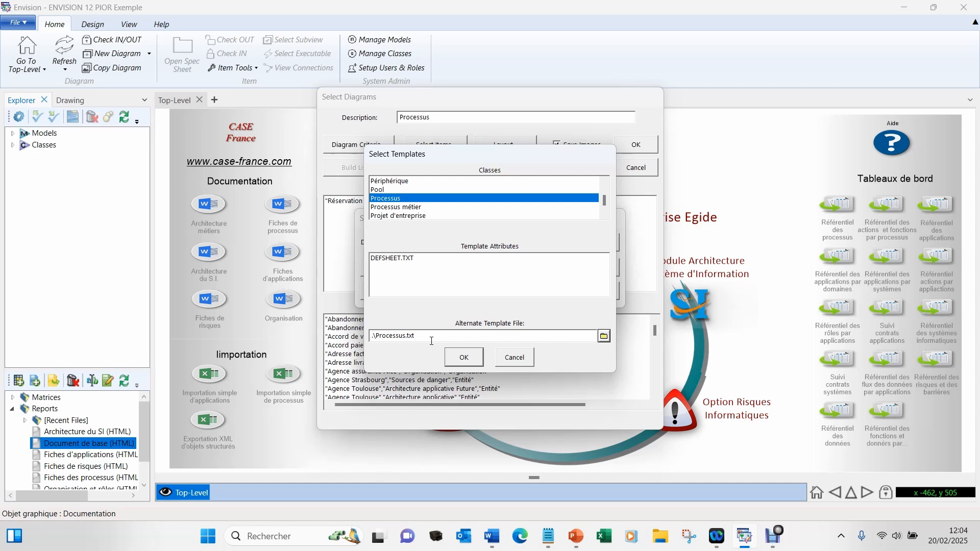
# Switch to Notepad to examine the fields in the Processus.txt template, and return to Envision.
pyautogui.click(550, 540)
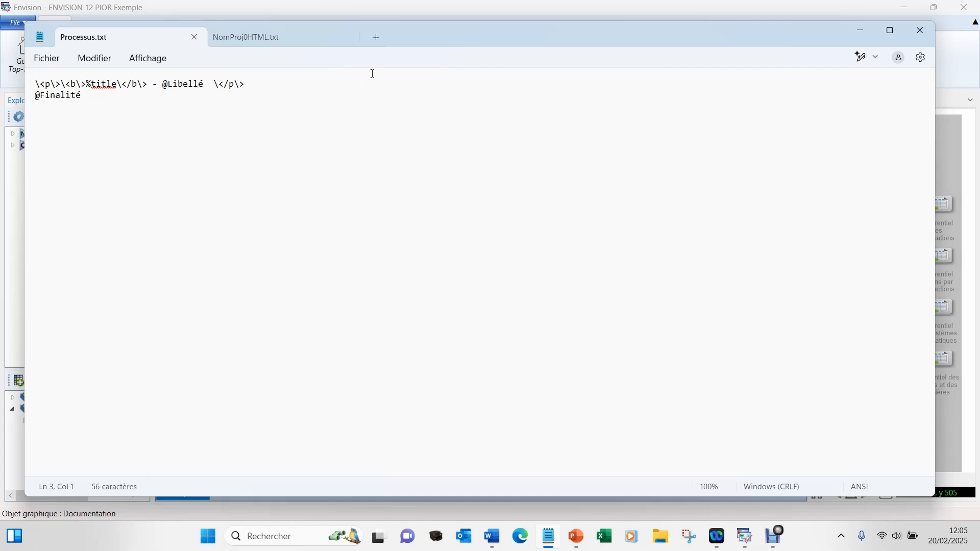
pyautogui.click(191, 83)
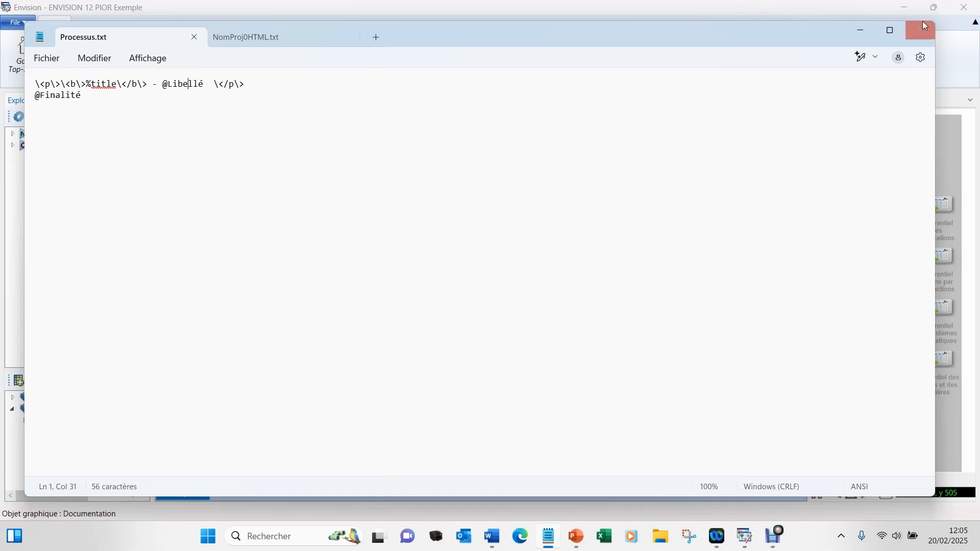
pyautogui.click(743, 537)
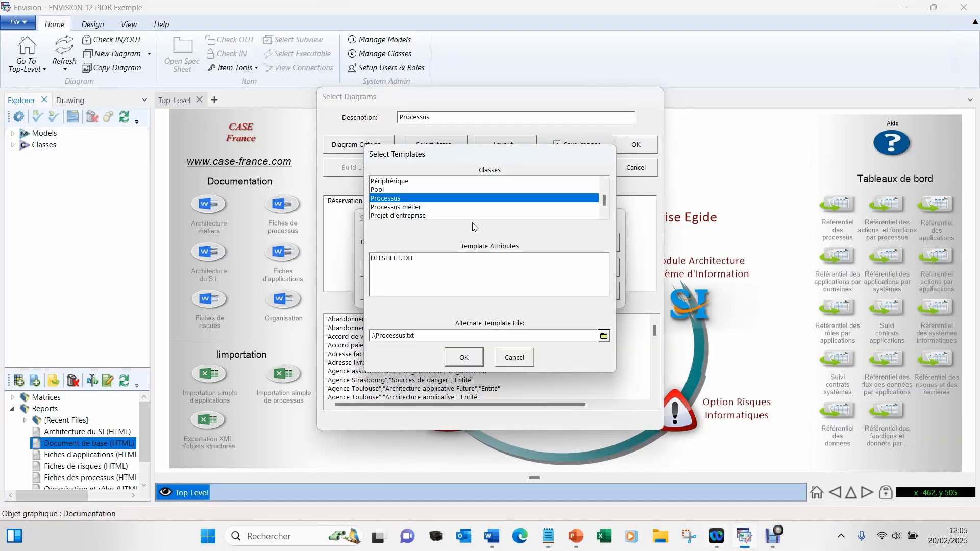
# Accept the template, item and diagram settings of the Processus diagram group to return to the document's section list.
pyautogui.click(464, 358)
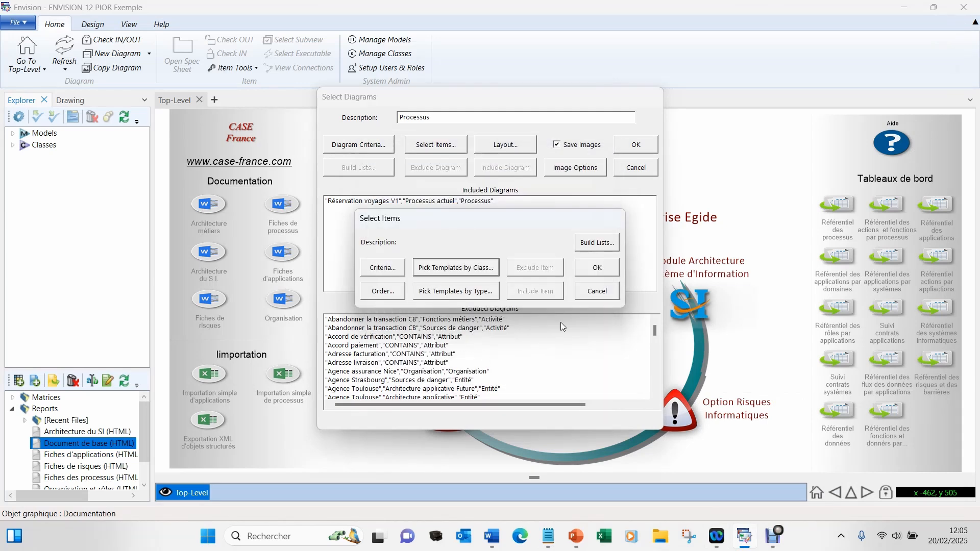
pyautogui.click(596, 268)
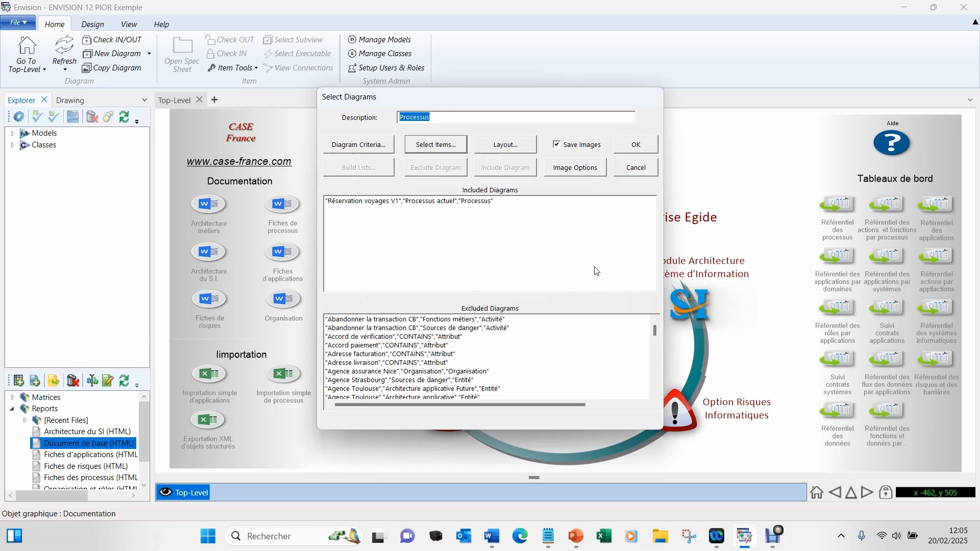
pyautogui.click(636, 145)
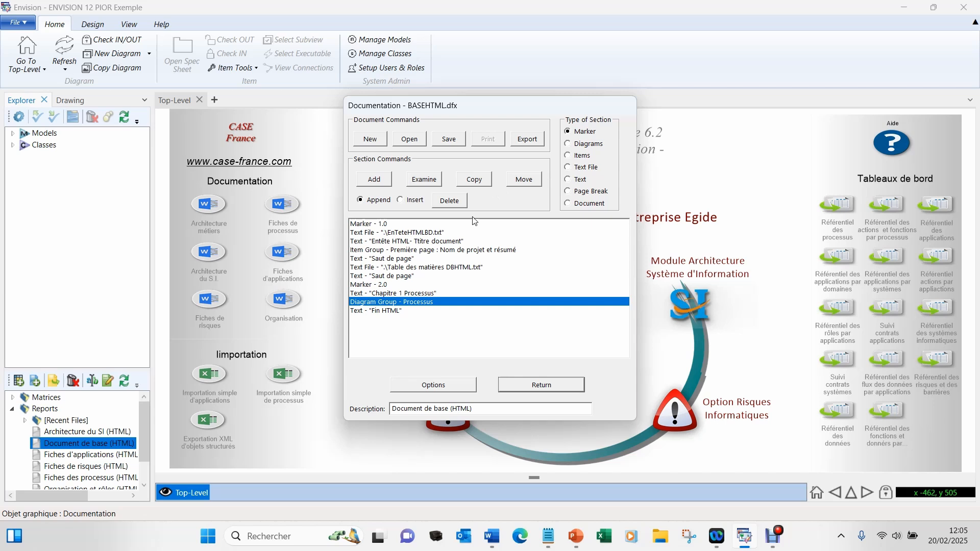
# Examine the closing HTML tags in the "Fin HTML" text section and close it.
pyautogui.click(375, 311)
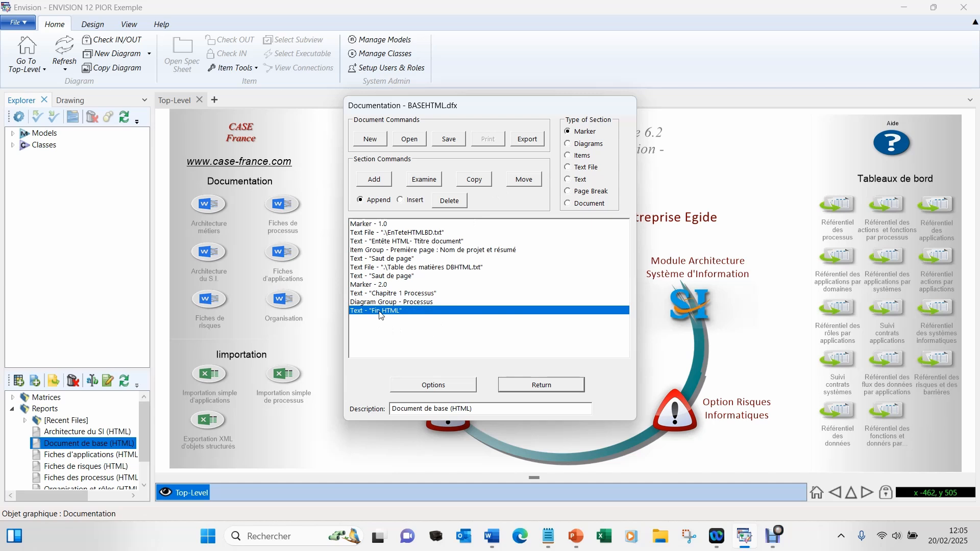
pyautogui.doubleClick(380, 313)
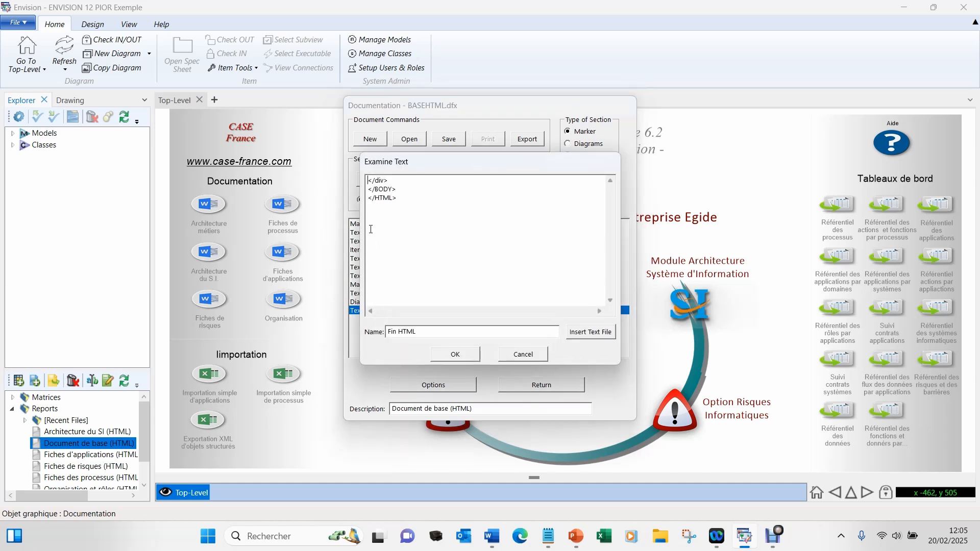
pyautogui.click(456, 356)
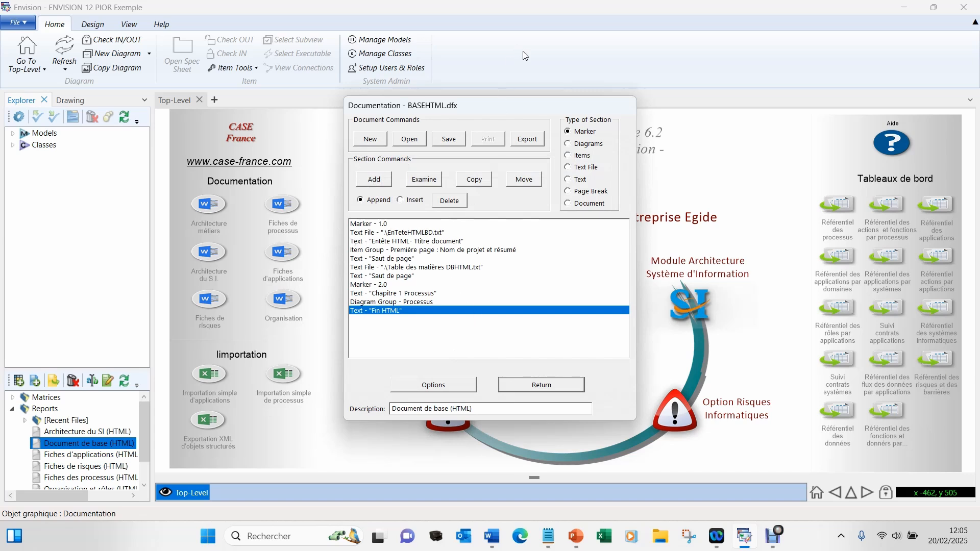
# Export the document to DBHTML.htm without separate files, overwriting all existing files.
pyautogui.click(527, 141)
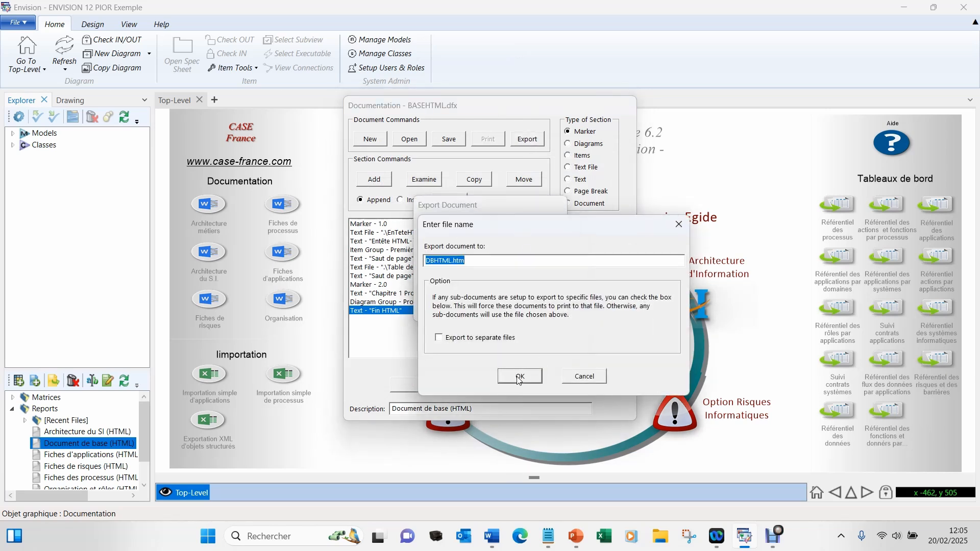
pyautogui.click(520, 378)
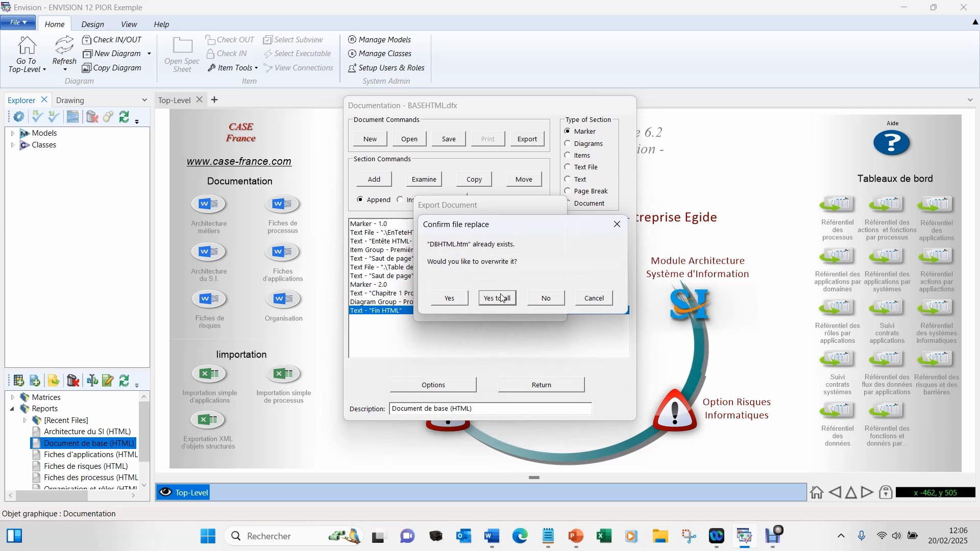
pyautogui.click(498, 299)
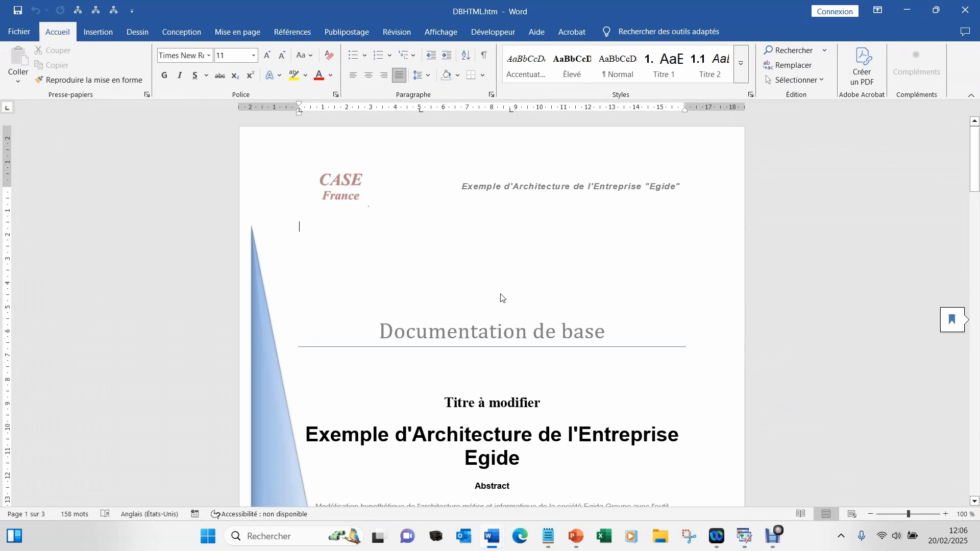
# Update the table of contents on page 2 of the exported DBHTML.htm document in Word.
pyautogui.scroll(-3, 501, 298)
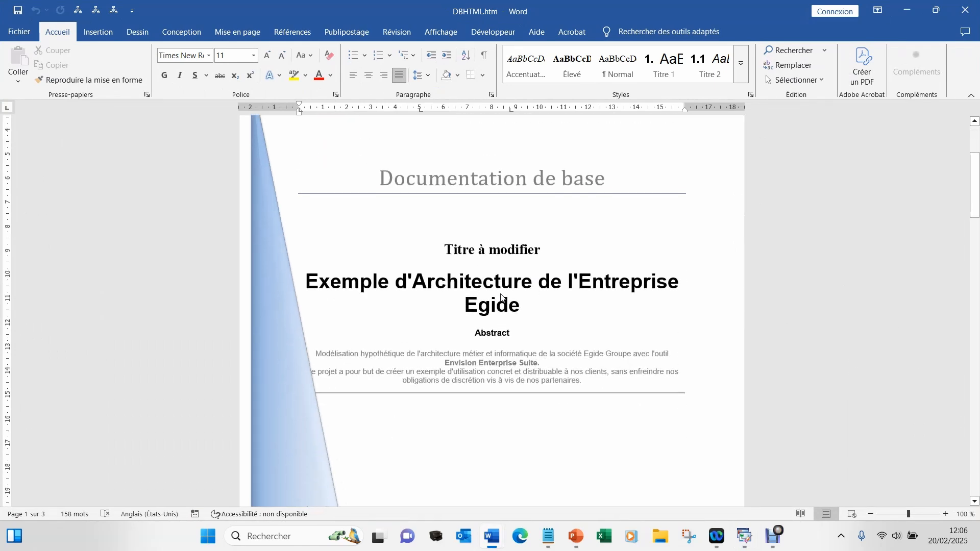
pyautogui.scroll(-6, 501, 297)
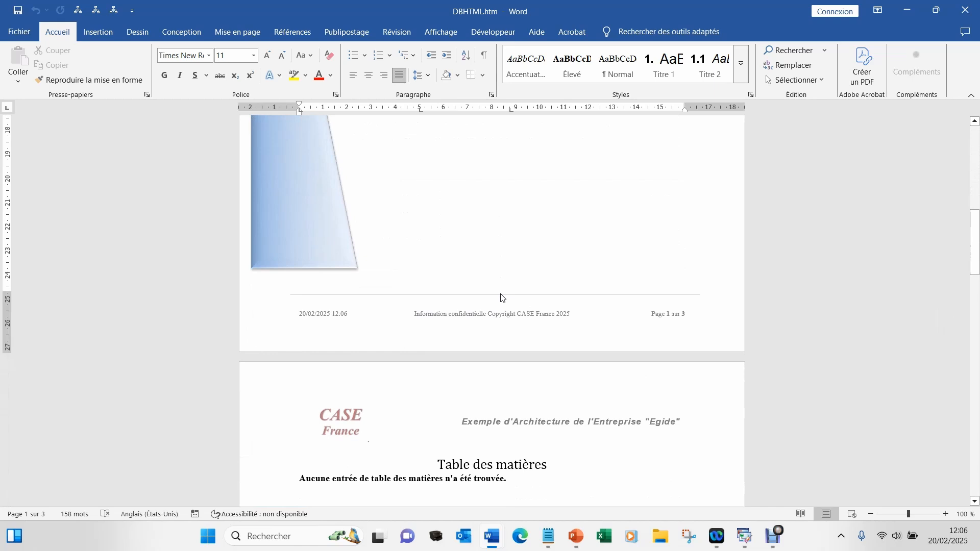
pyautogui.scroll(-3, 502, 297)
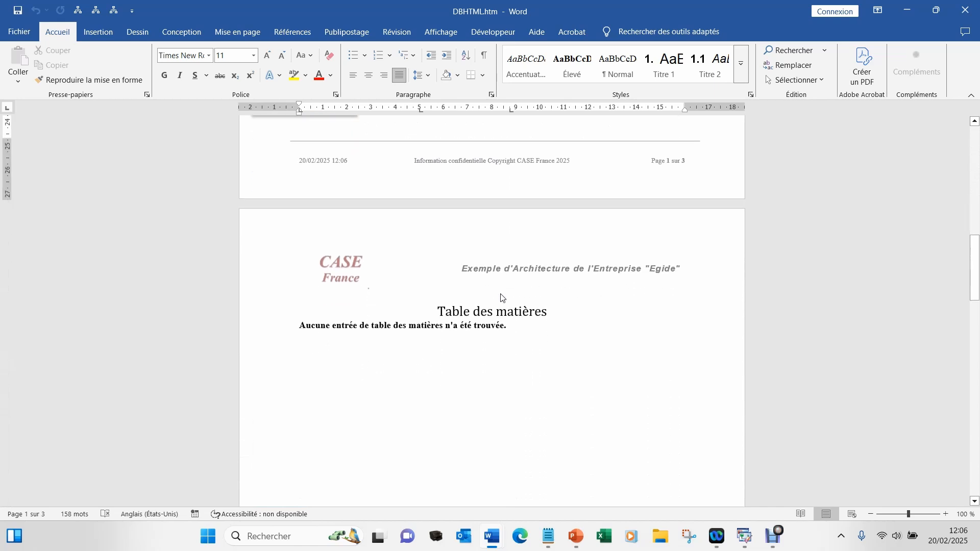
pyautogui.click(501, 298)
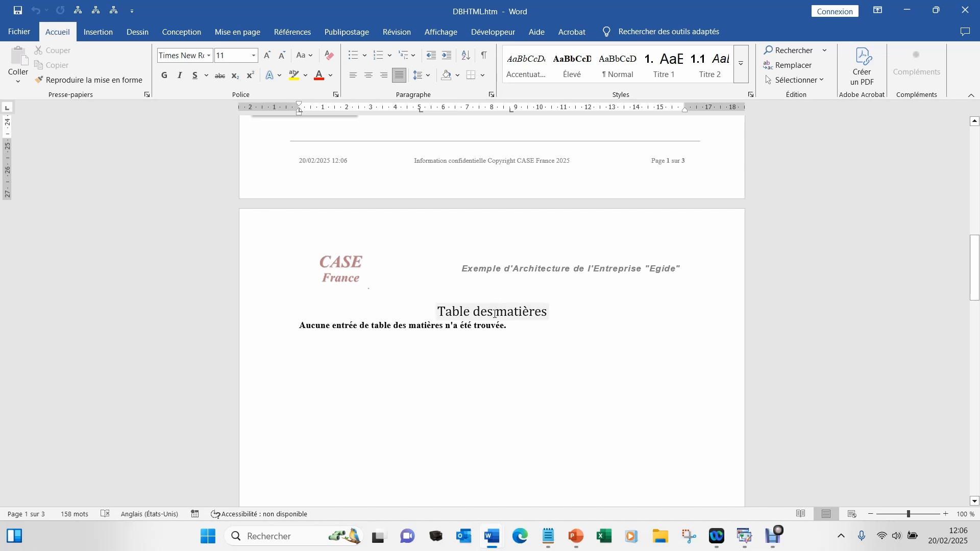
pyautogui.click(498, 296)
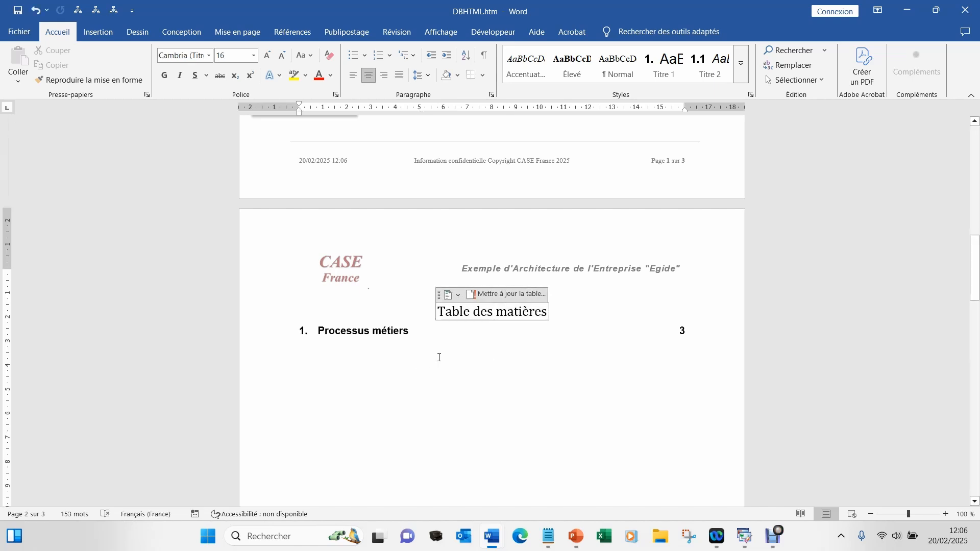
# Examine the "Processus métiers" chapter of the exported document, including its process diagram and the process descriptions beneath it.
pyautogui.scroll(-2, 439, 357)
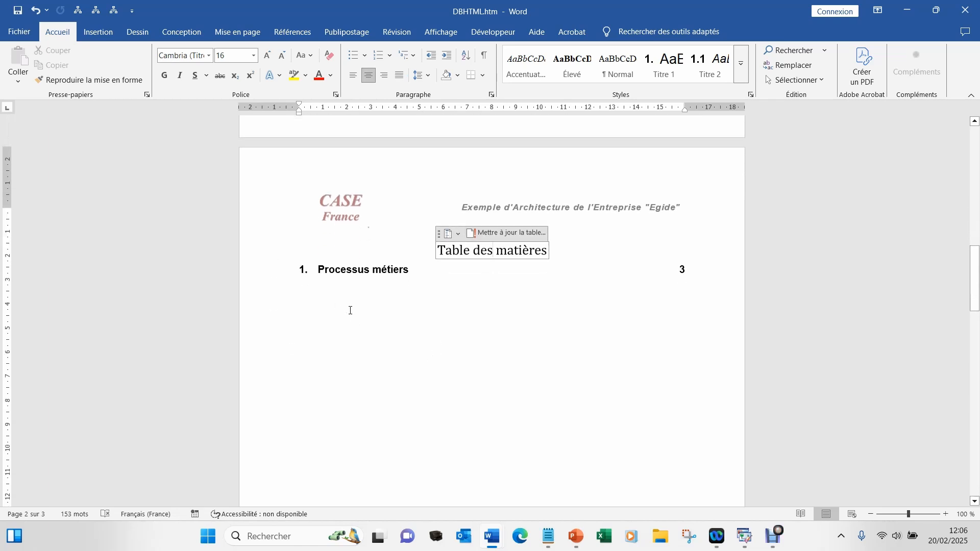
pyautogui.scroll(-10, 350, 311)
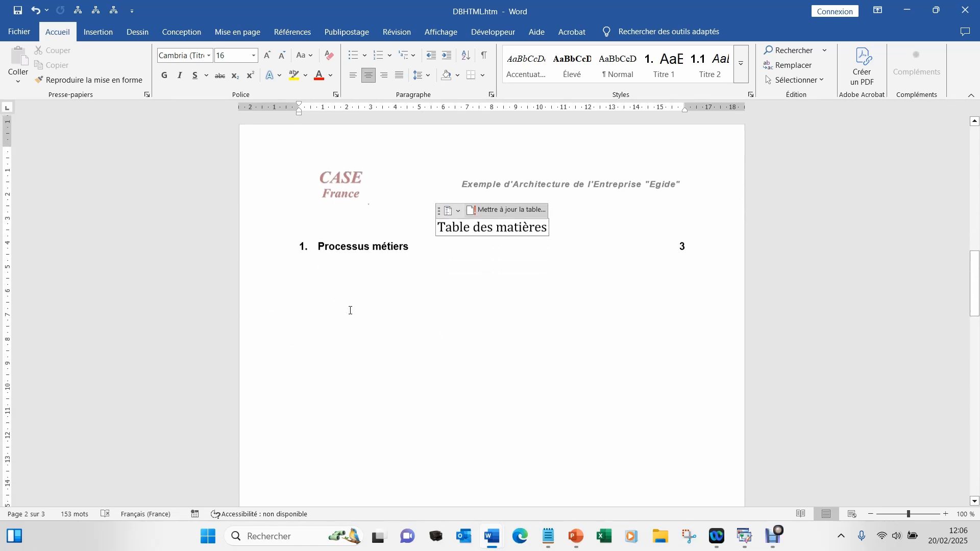
pyautogui.scroll(-10, 350, 310)
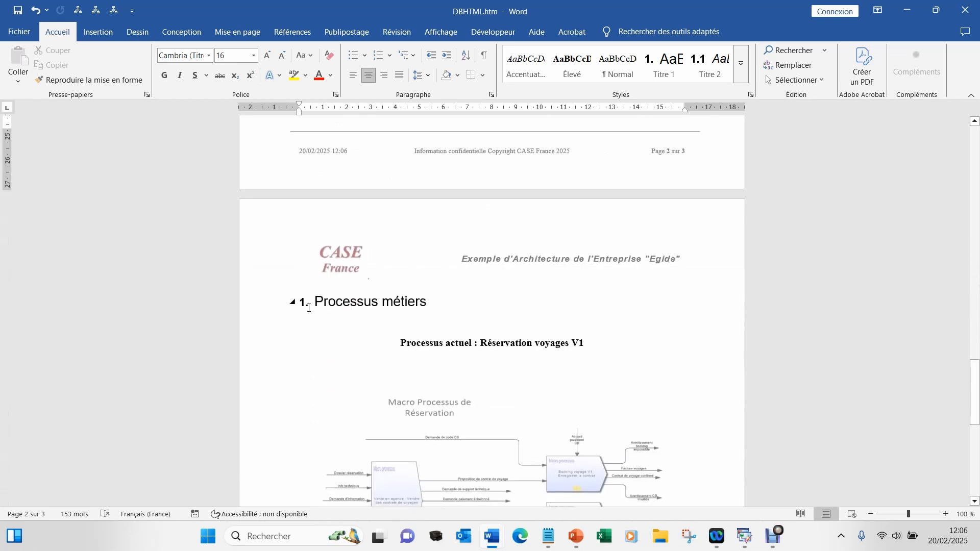
pyautogui.scroll(-2, 456, 365)
pyautogui.scroll(-3, 449, 361)
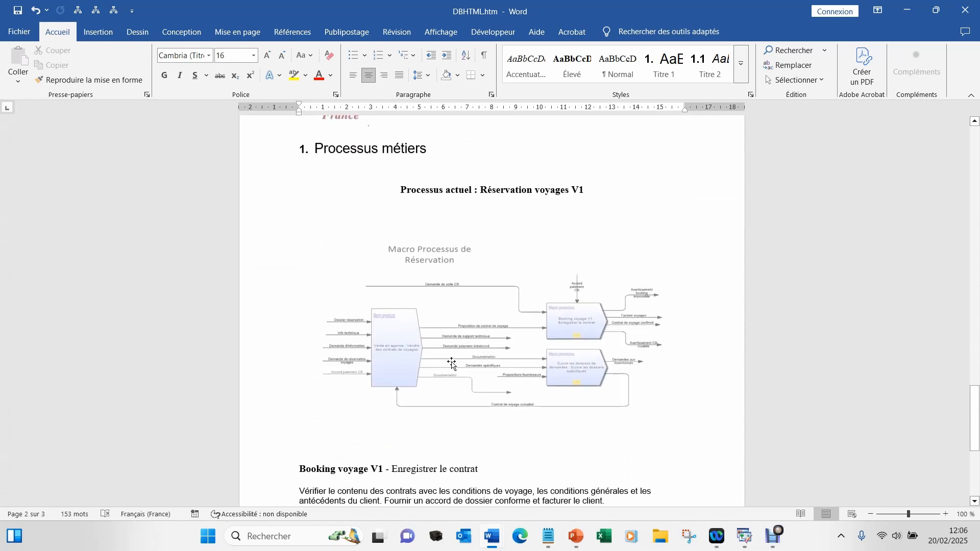
pyautogui.scroll(-1, 447, 361)
pyautogui.scroll(-6, 447, 360)
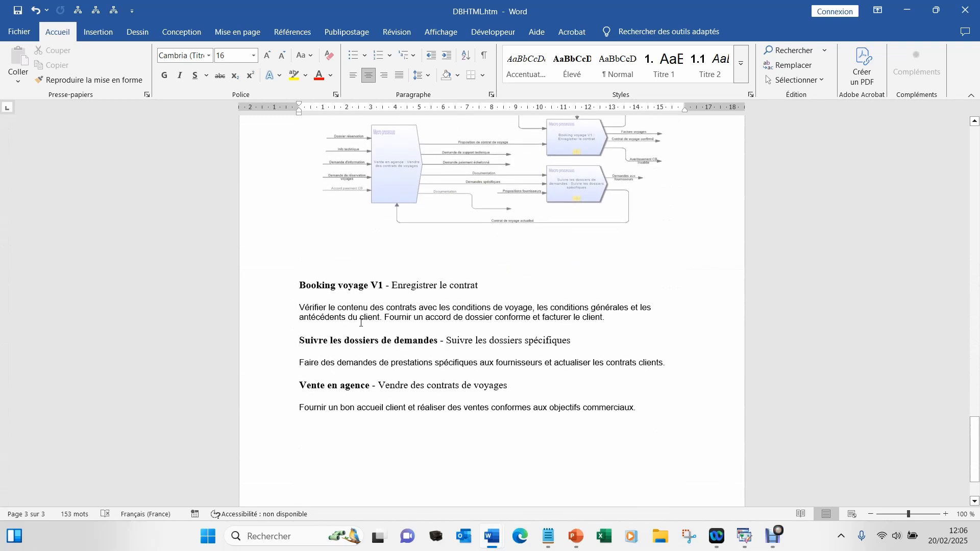
pyautogui.scroll(1, 357, 322)
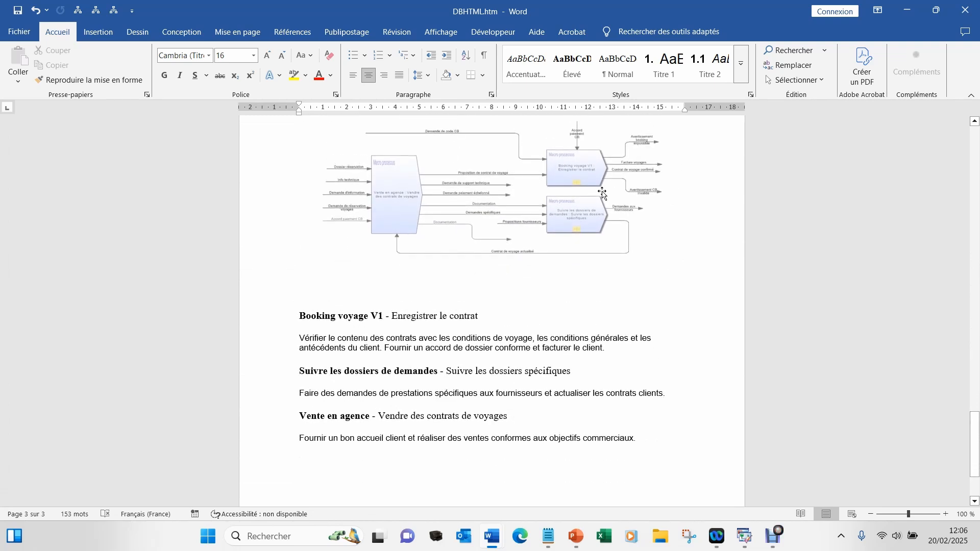
pyautogui.scroll(-4, 460, 287)
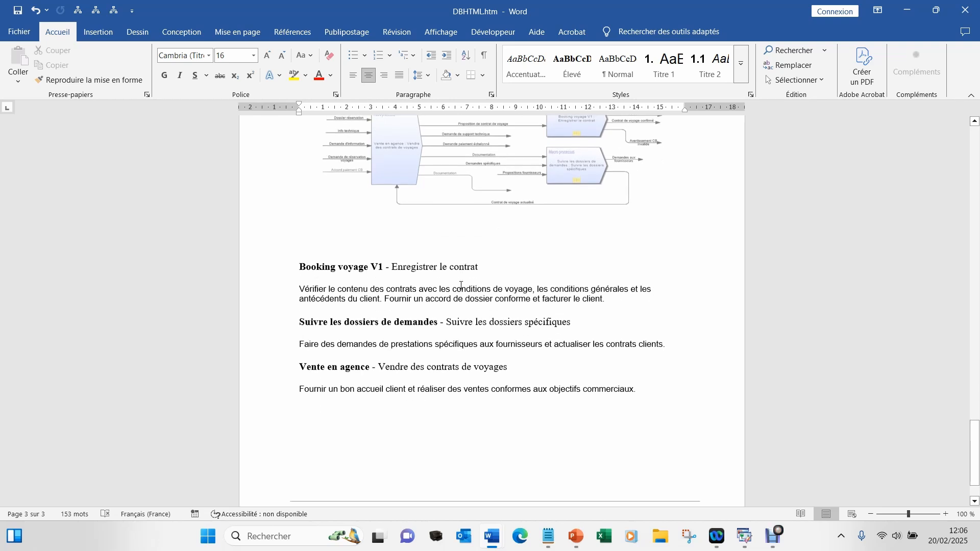